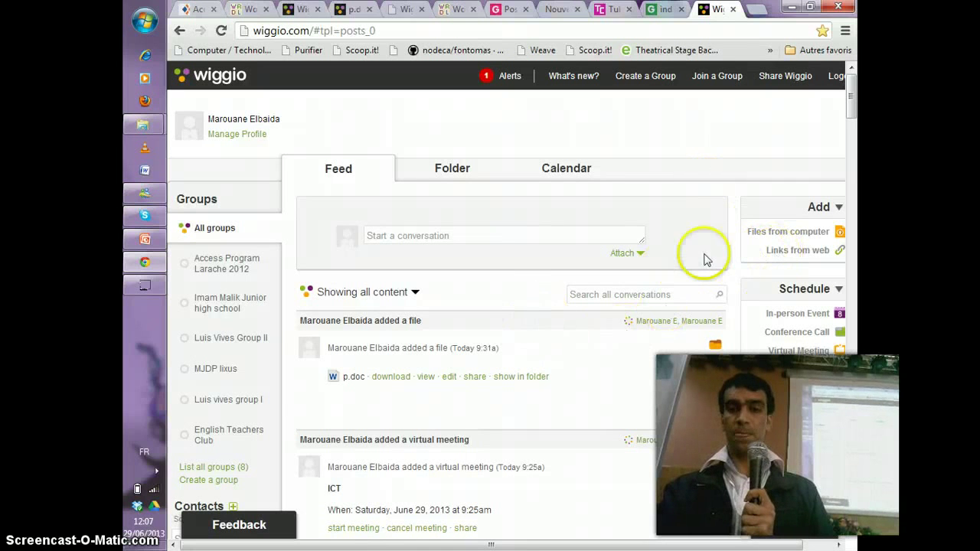
- Start a file upload from the computer and attach MATE 8th ICT Conf Program.pdf from the desktop
click(797, 237)
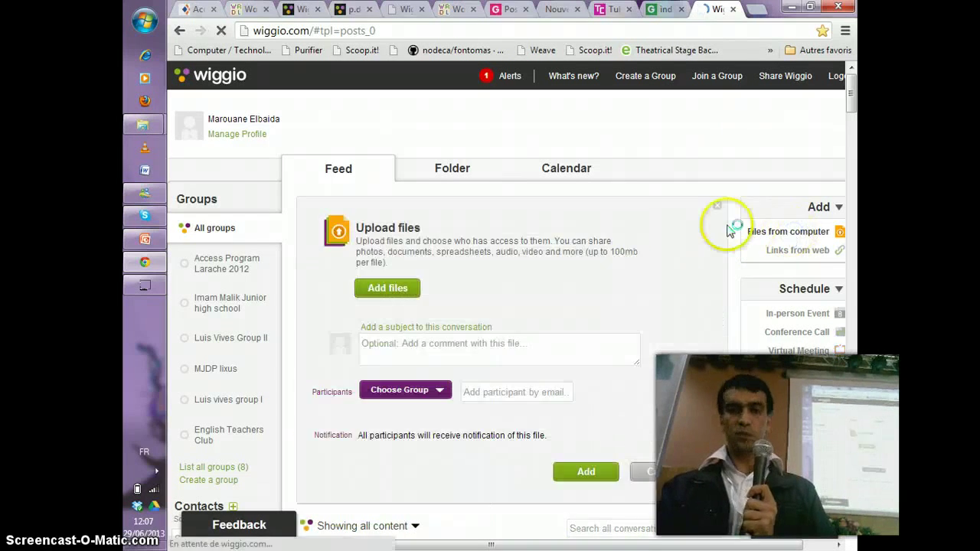
click(403, 284)
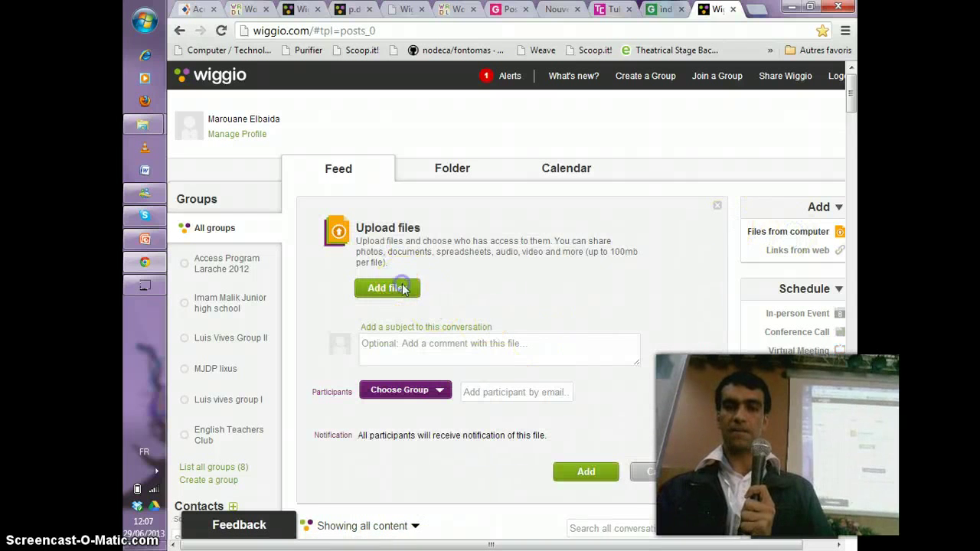
click(426, 335)
click(366, 363)
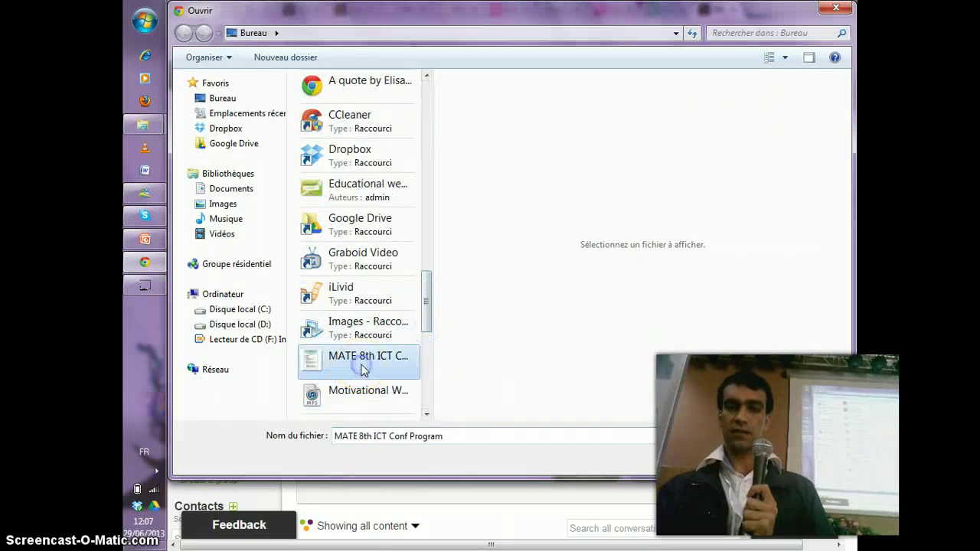
click(728, 460)
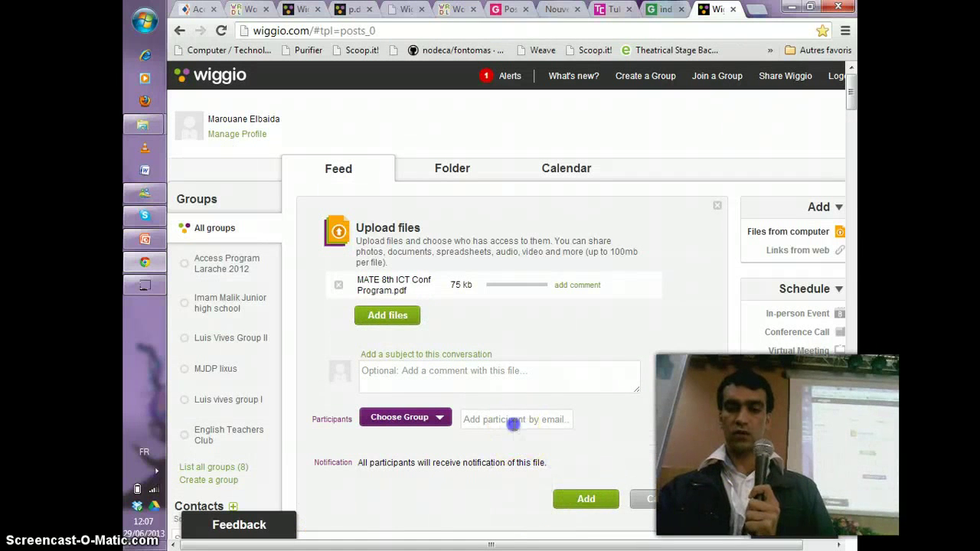
- Add the suggested contact as a participant by name and post the uploaded file to the feed
click(514, 419)
text(marou)
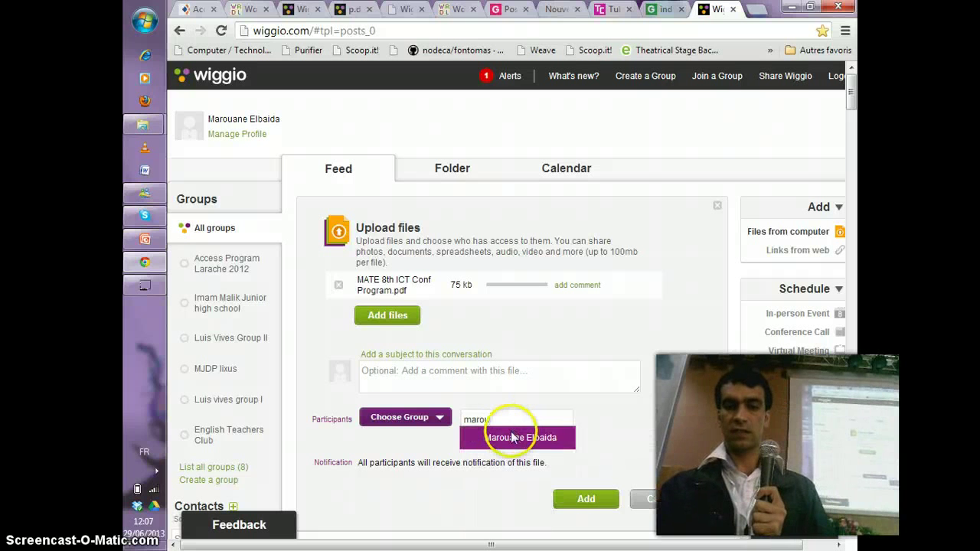
click(516, 435)
click(588, 532)
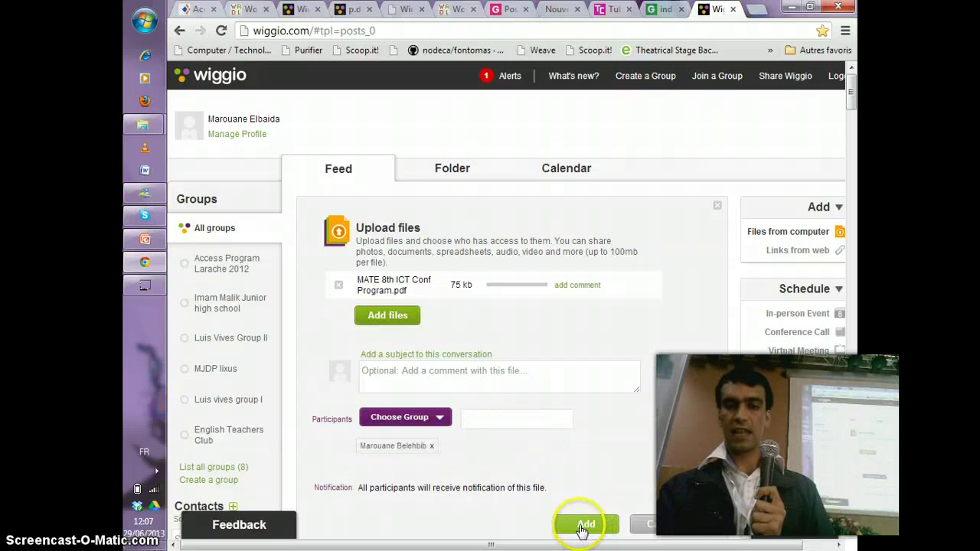
click(586, 528)
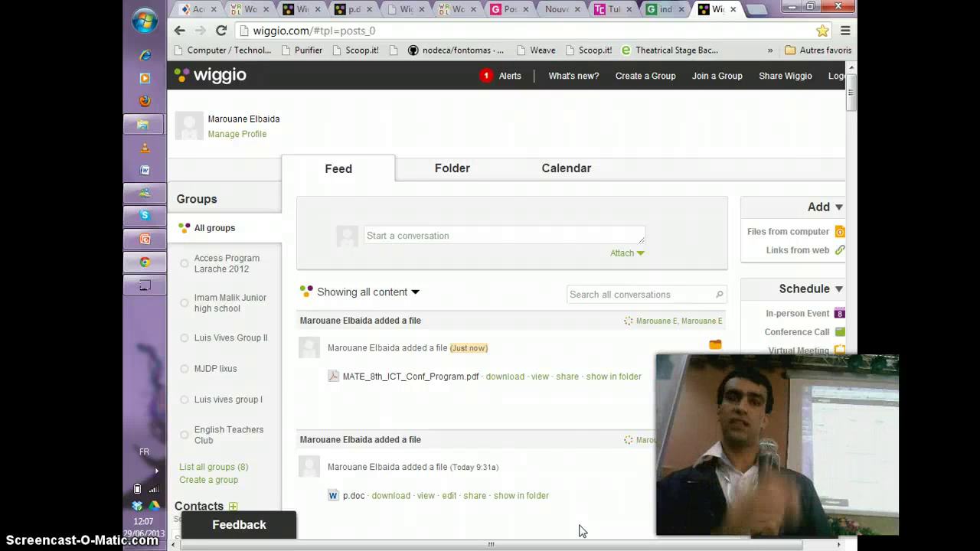
- Open the form for adding a web link and examine its URL, name, comment and participant fields
click(471, 465)
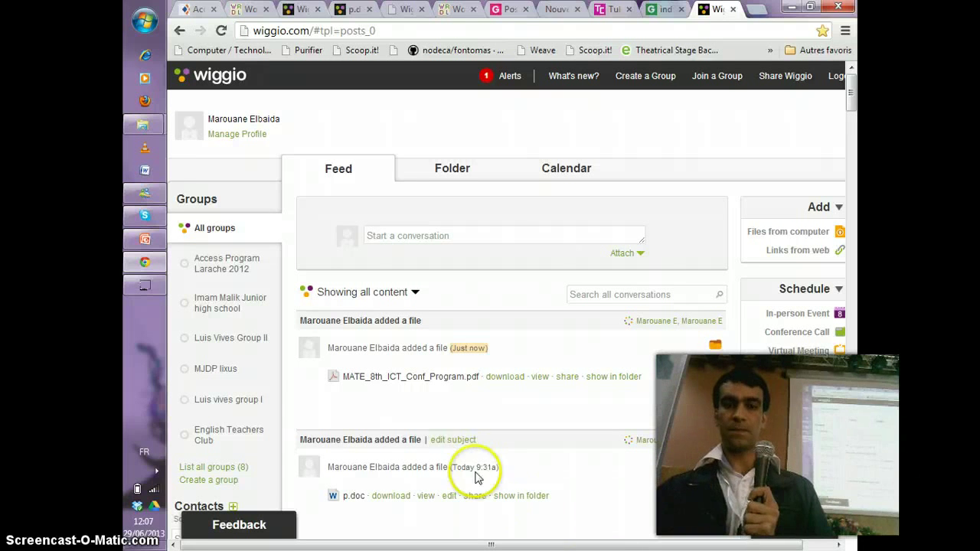
click(800, 261)
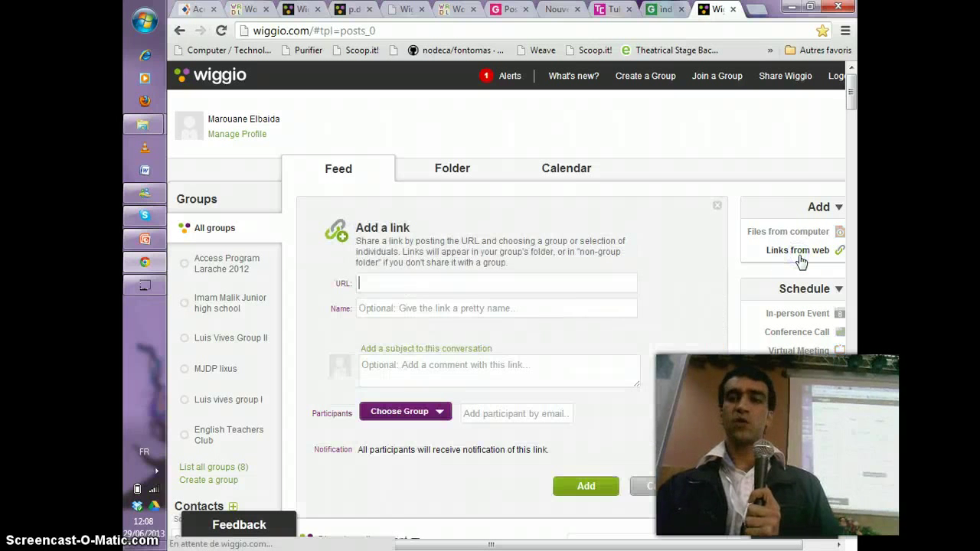
click(385, 283)
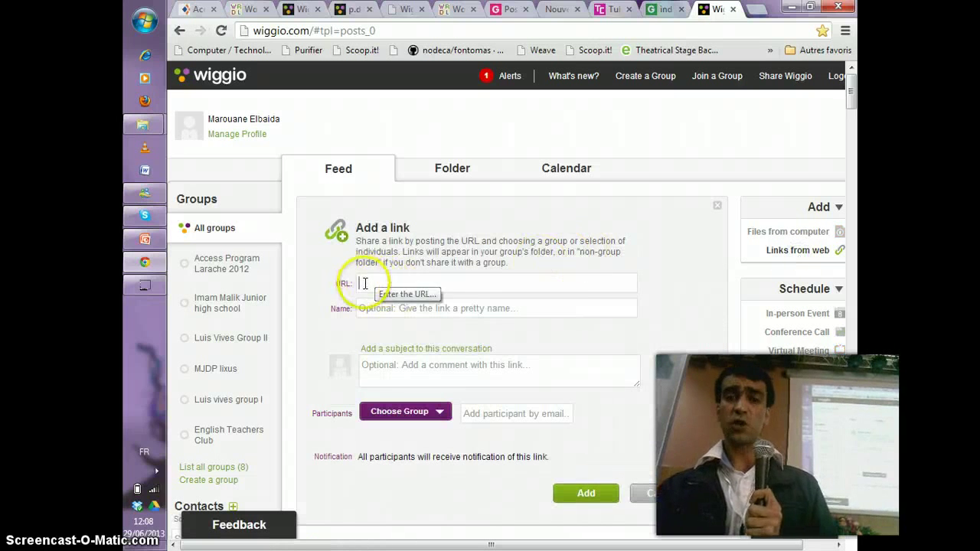
click(360, 295)
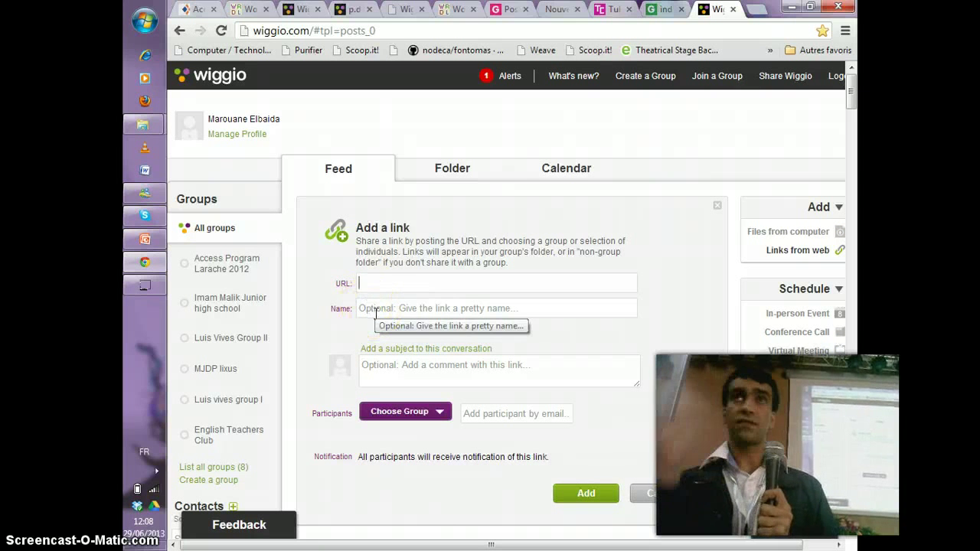
click(379, 315)
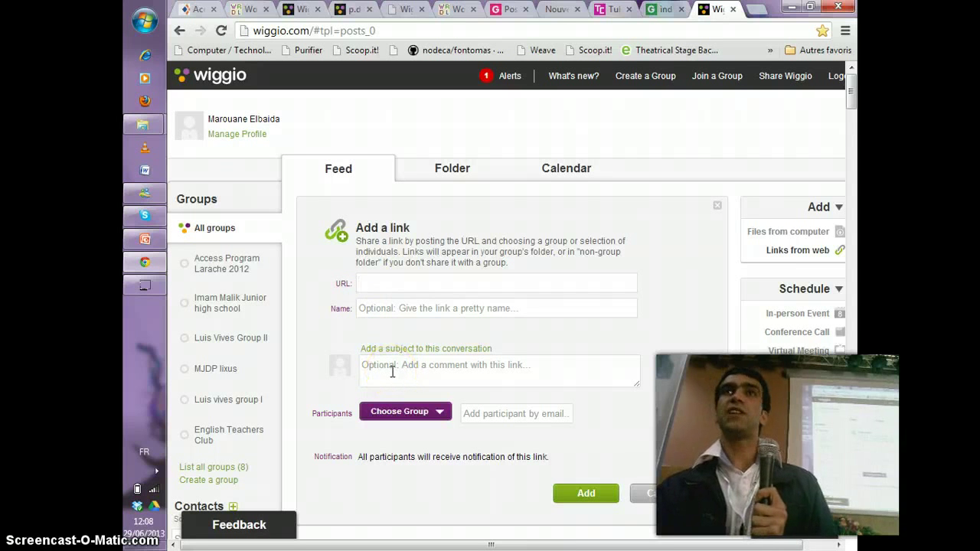
click(404, 407)
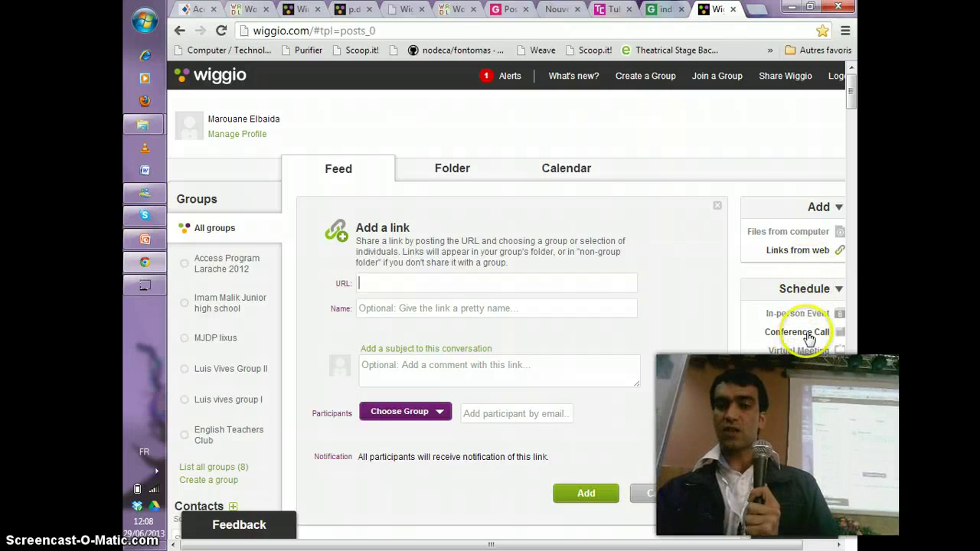
- Open the form for scheduling a virtual meeting and name the meeting "wiggio pre"
click(805, 351)
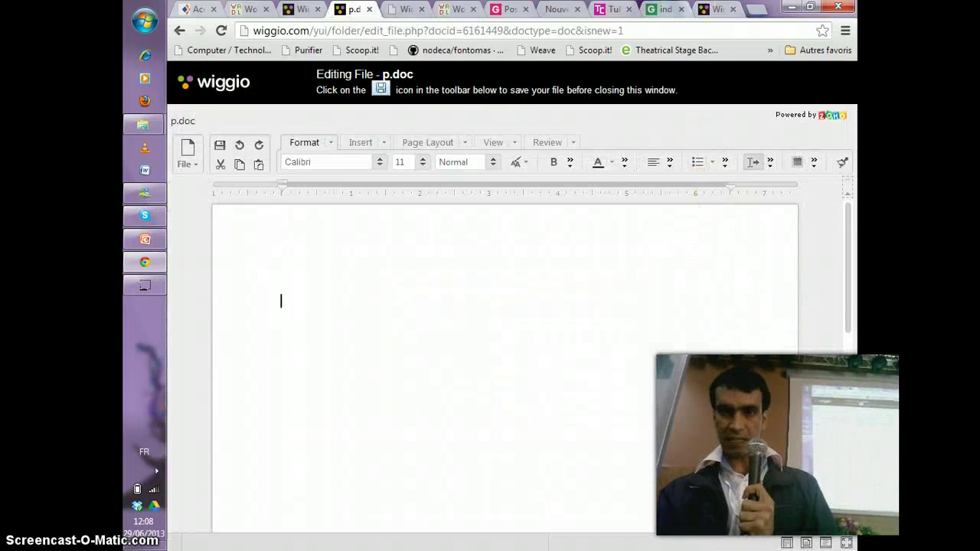
click(709, 9)
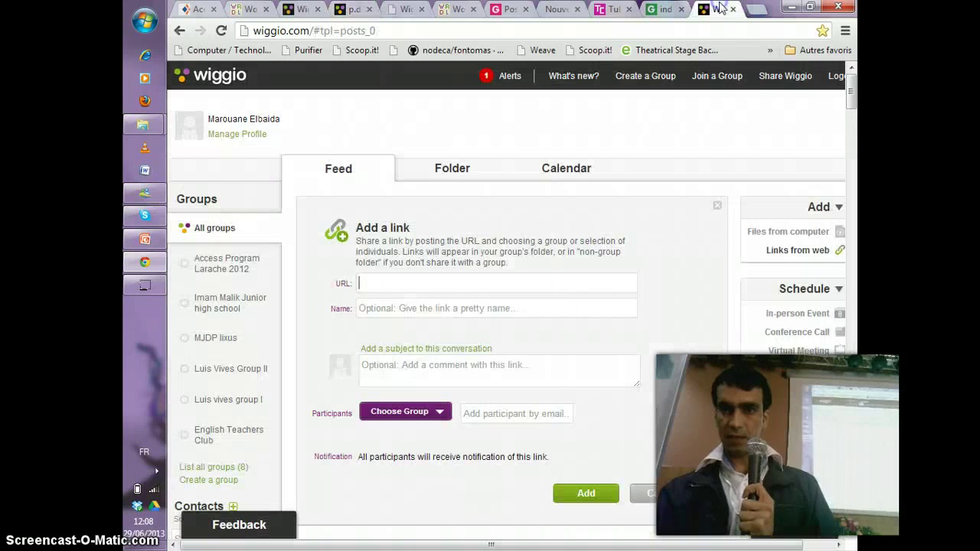
click(800, 351)
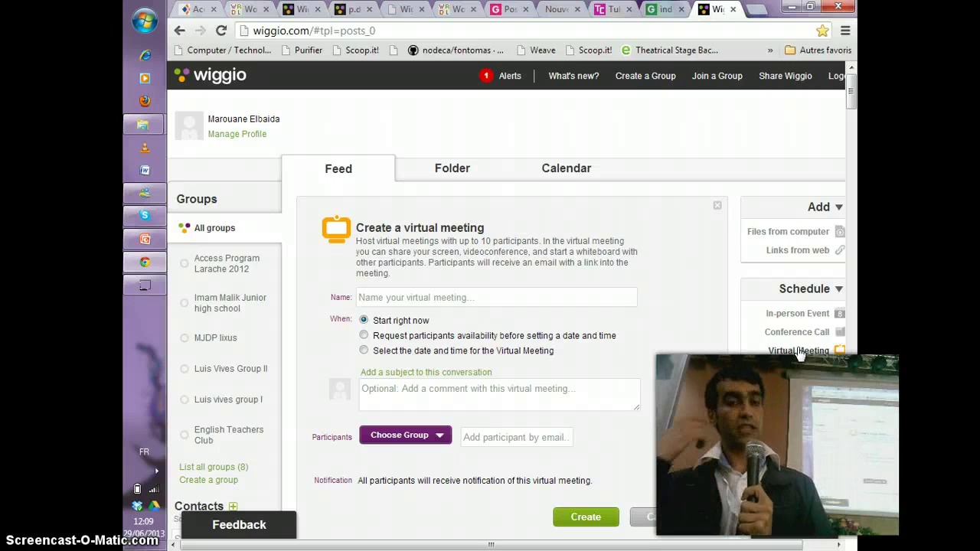
click(781, 342)
click(783, 355)
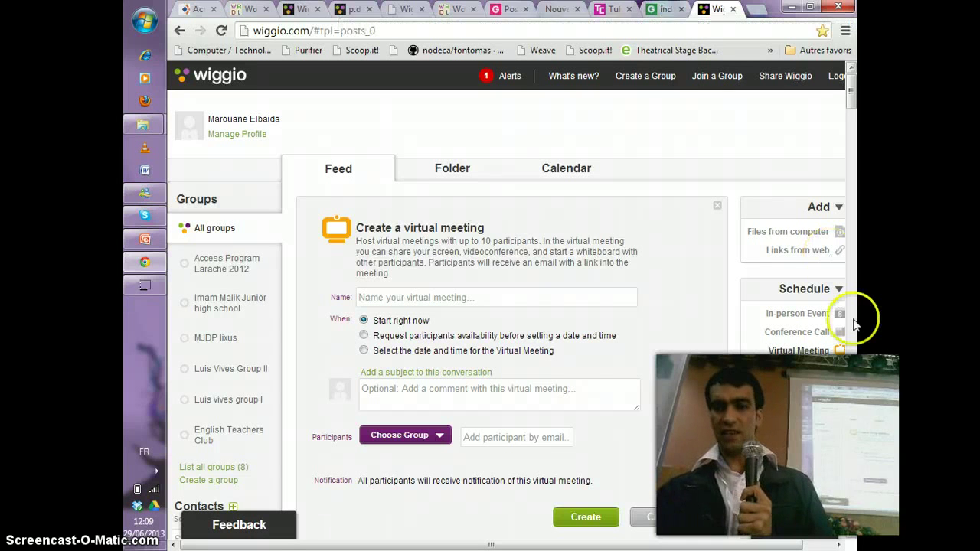
click(485, 297)
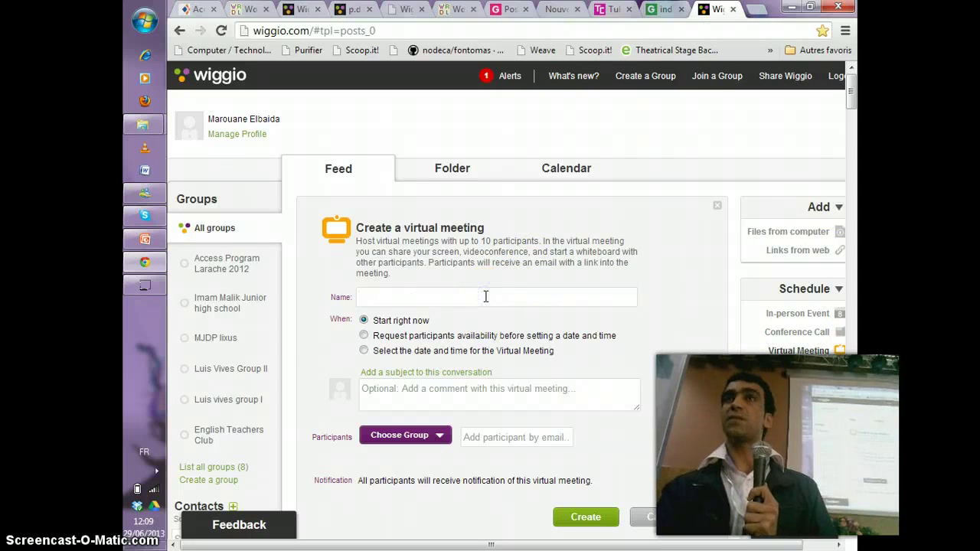
text(wiggio pre)
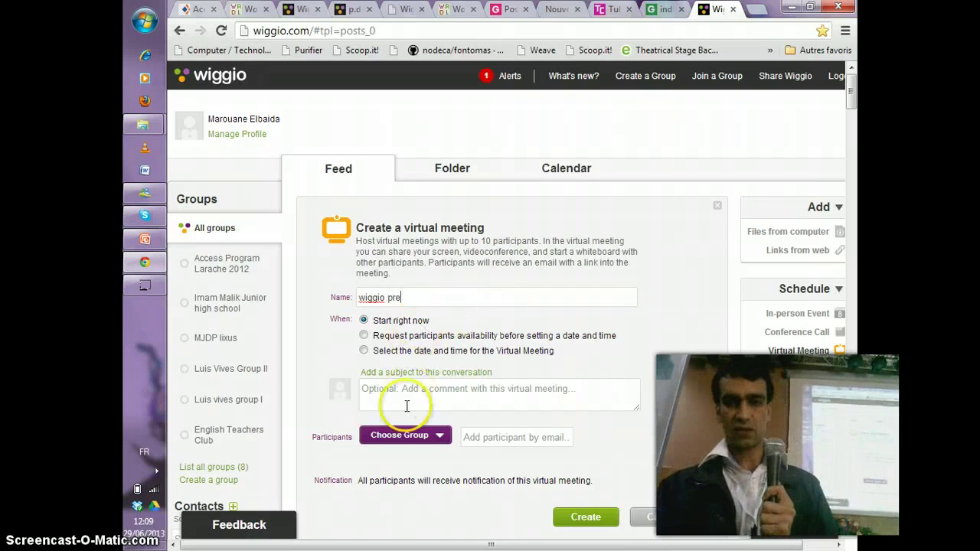
- Add the suggested contact as the meeting's participant by name and create the virtual meeting to start right now
click(482, 436)
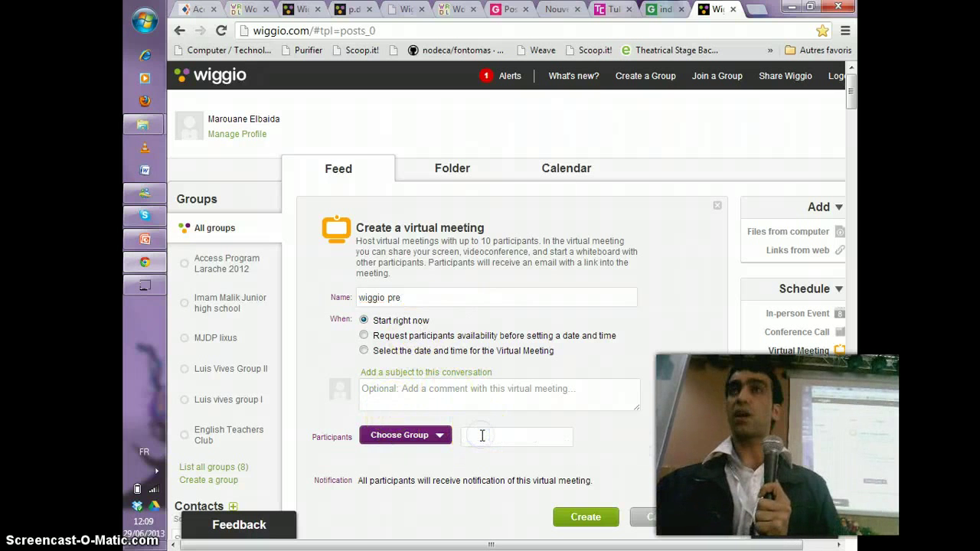
text(ma)
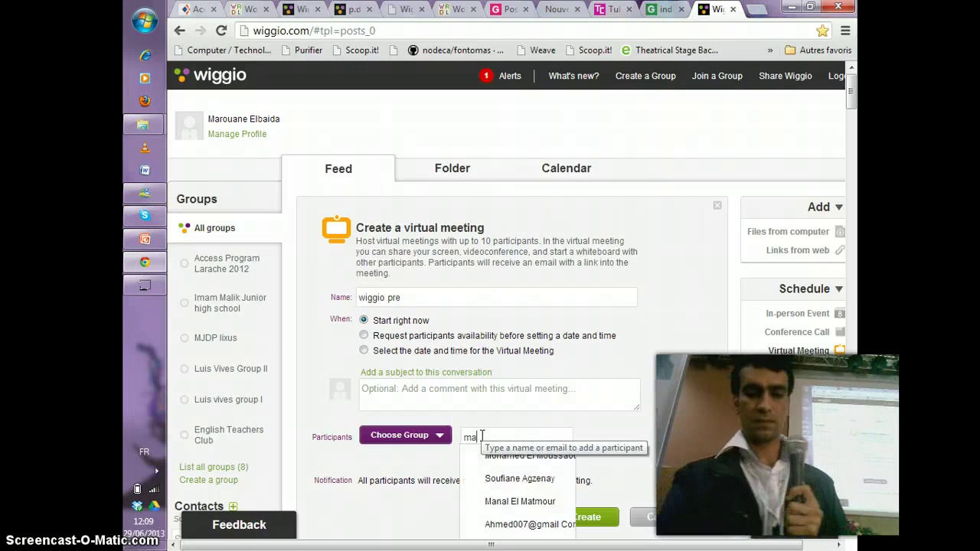
text(roua)
click(500, 445)
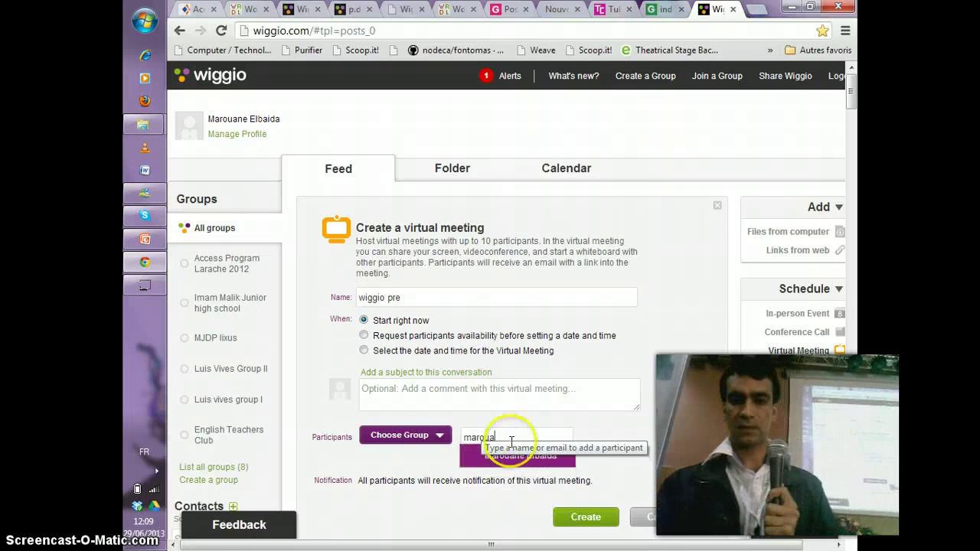
text(a)
click(507, 455)
click(580, 539)
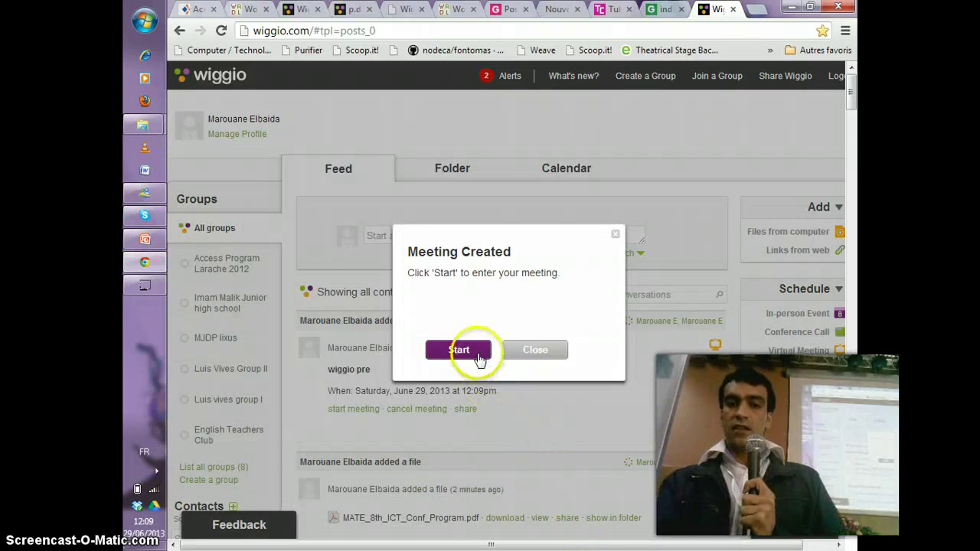
- Enter the created meeting and accept the teleconference option of calling the given number
click(475, 354)
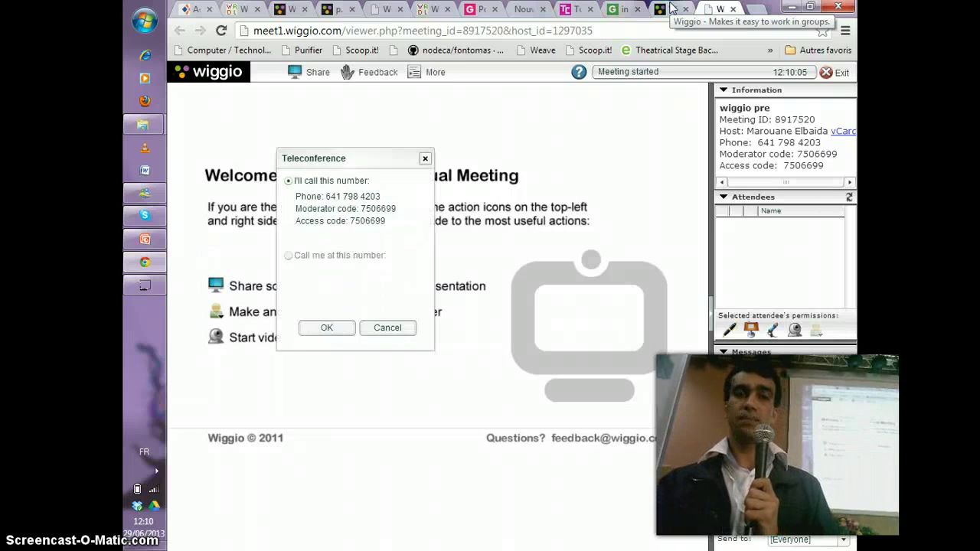
click(322, 330)
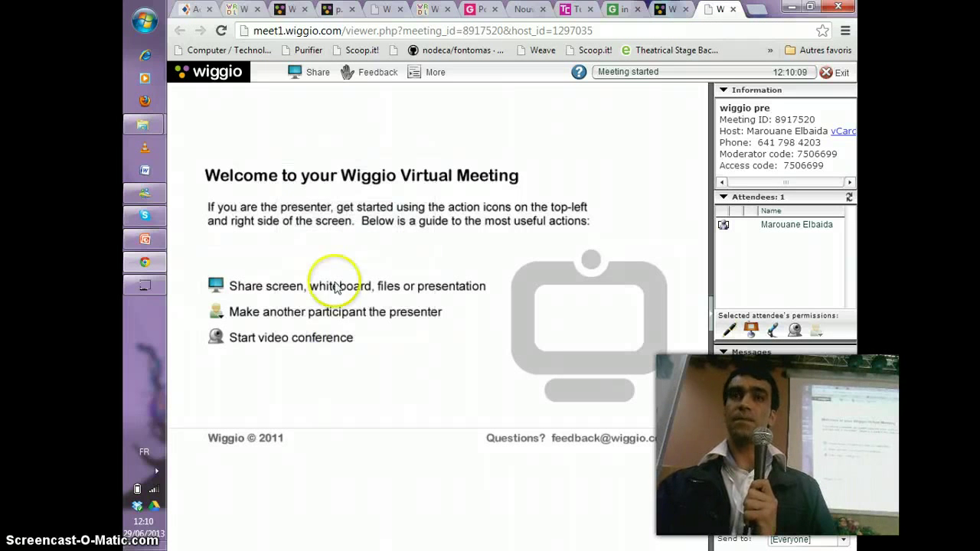
- Import the Wiggio PowerPoint presentation from the desktop into the meeting using the Windows presenter client
click(318, 73)
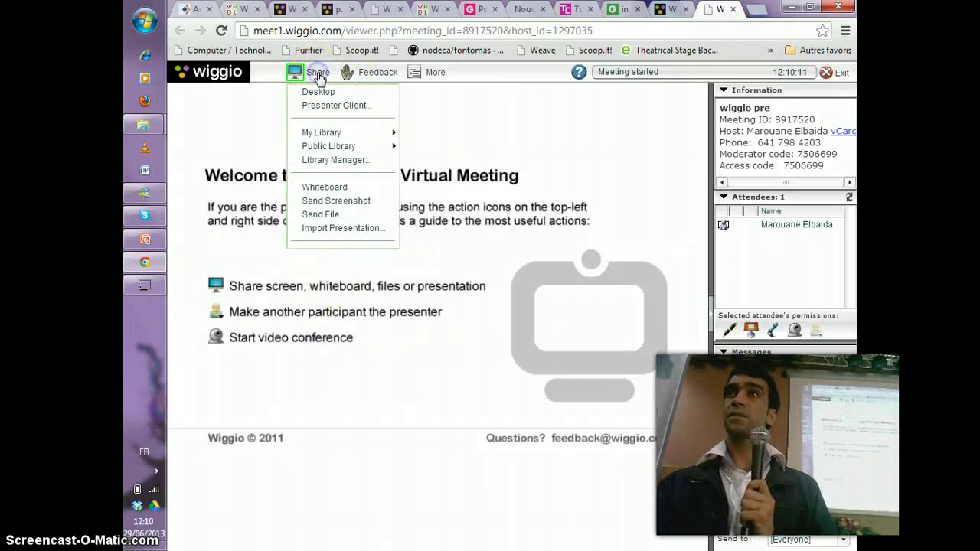
click(318, 228)
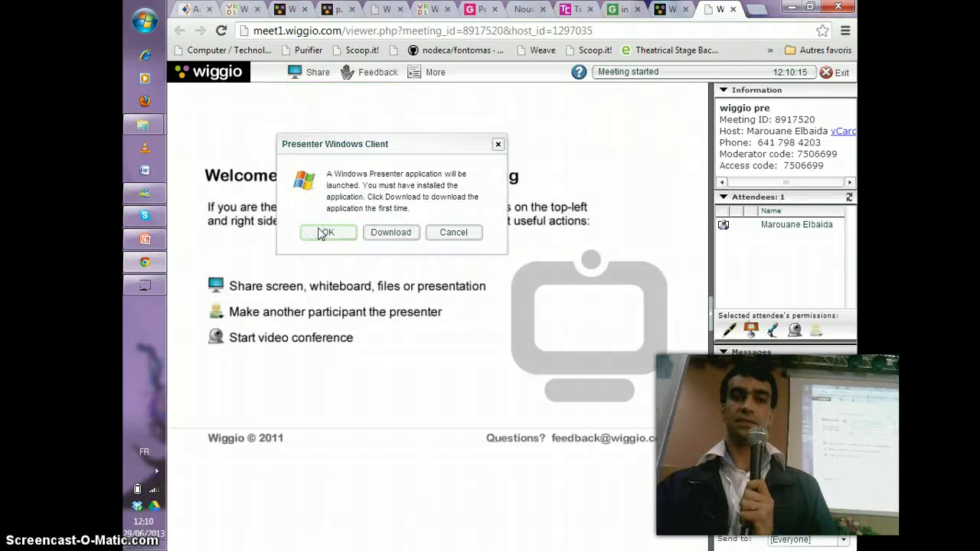
click(322, 234)
click(236, 244)
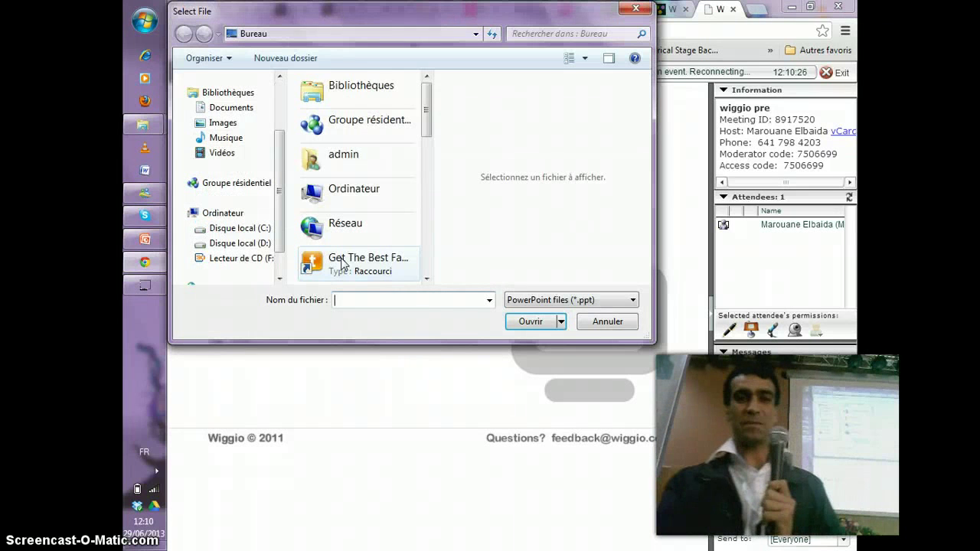
click(427, 234)
click(427, 257)
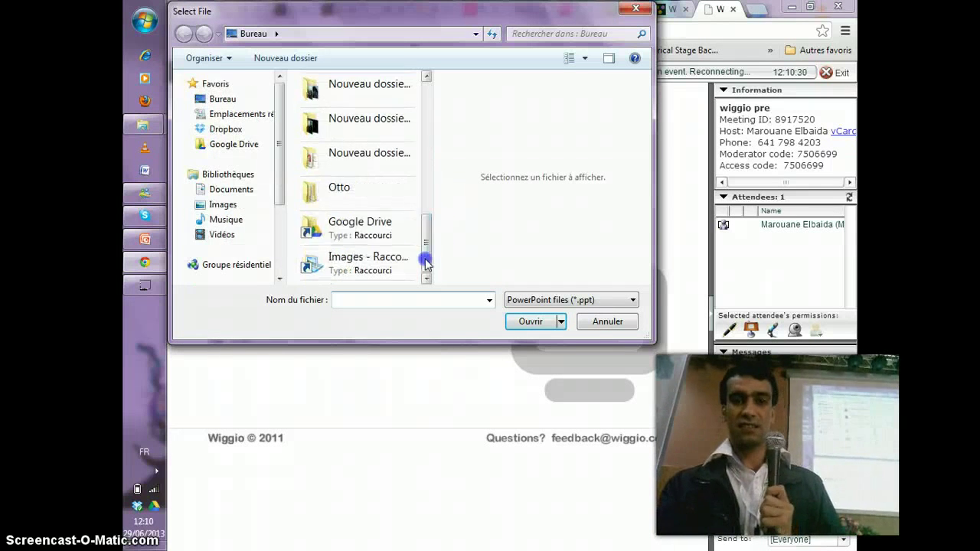
click(370, 274)
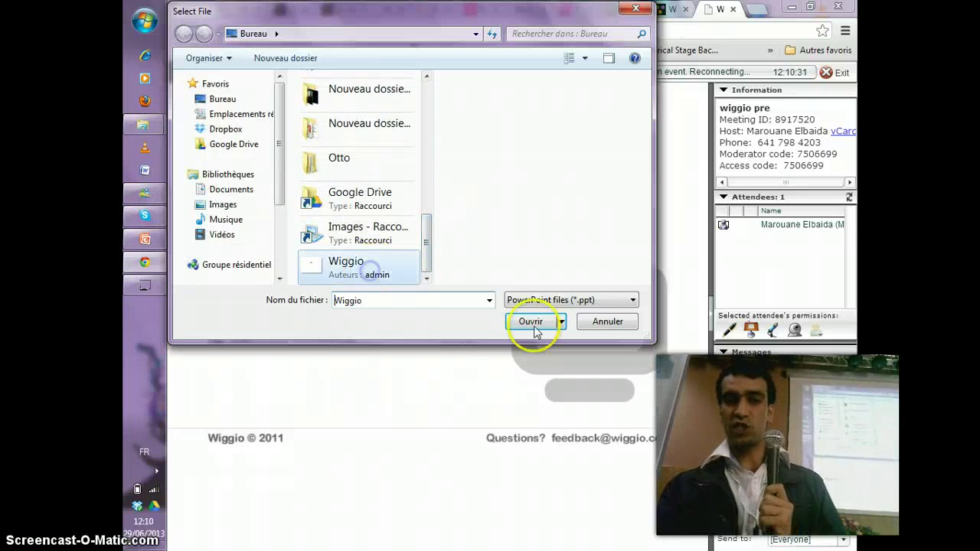
click(536, 323)
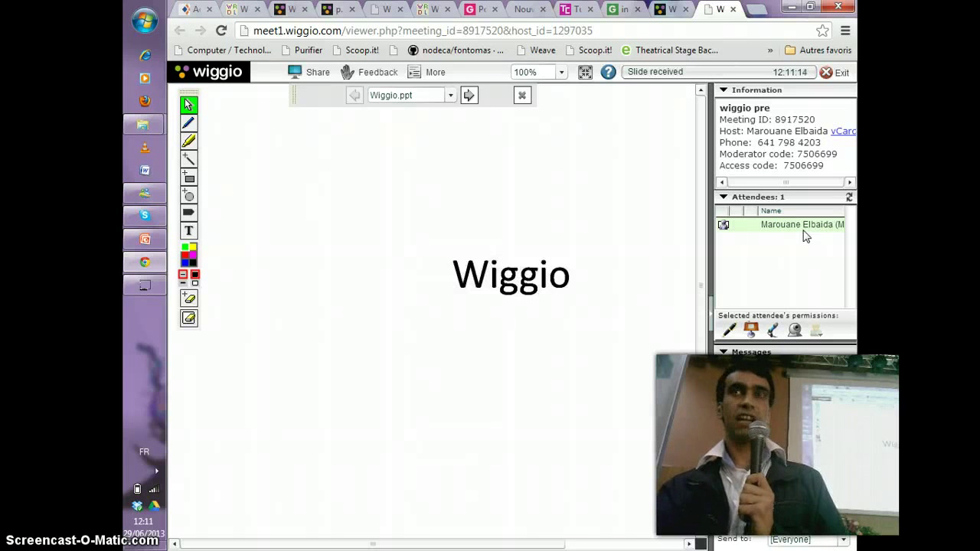
- Advance the presentation to Slide2 and draw a small green rectangle over the end of the word "Enjoy"
click(468, 97)
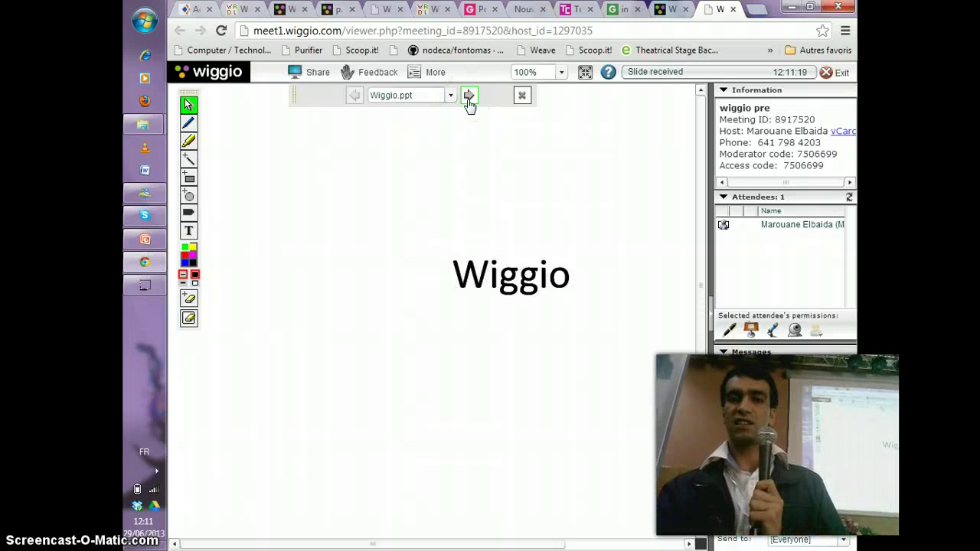
click(470, 100)
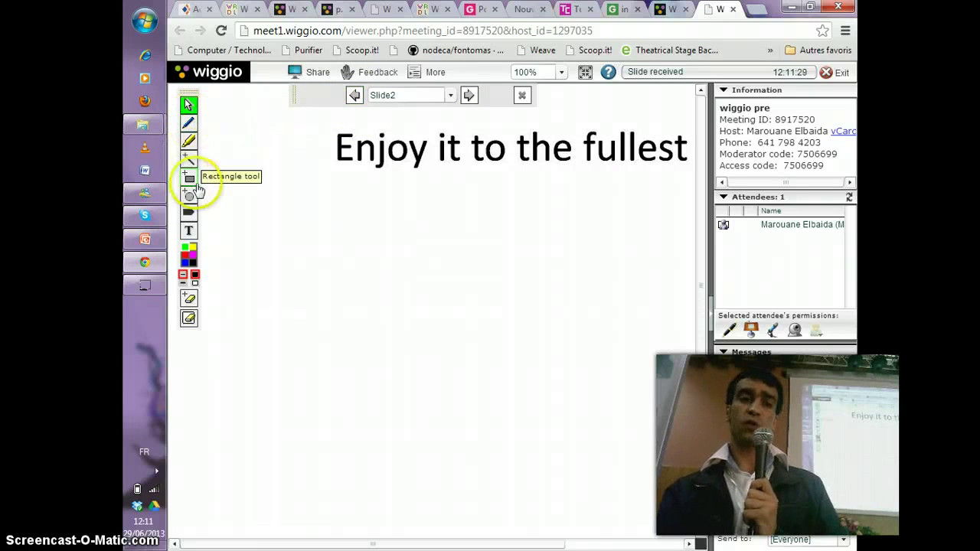
click(189, 179)
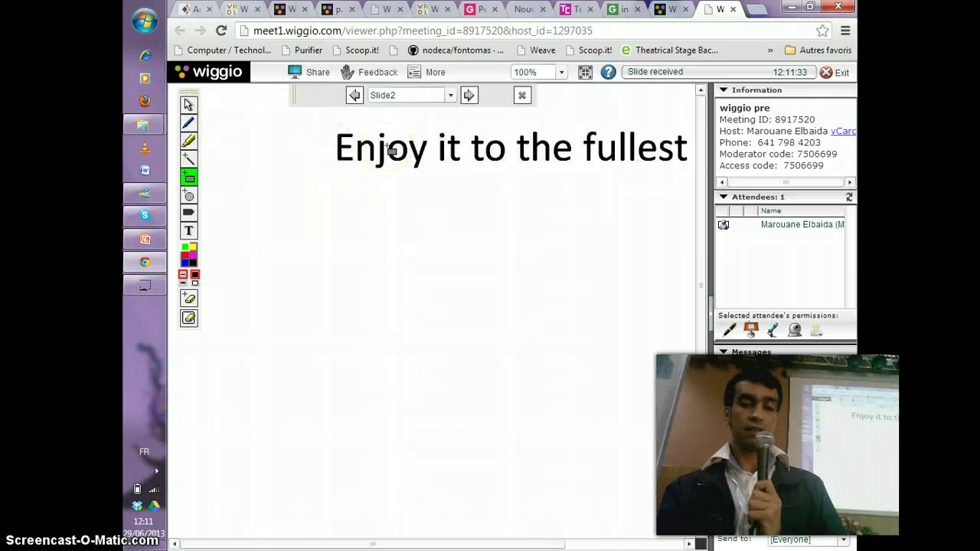
drag(391, 150, 431, 198)
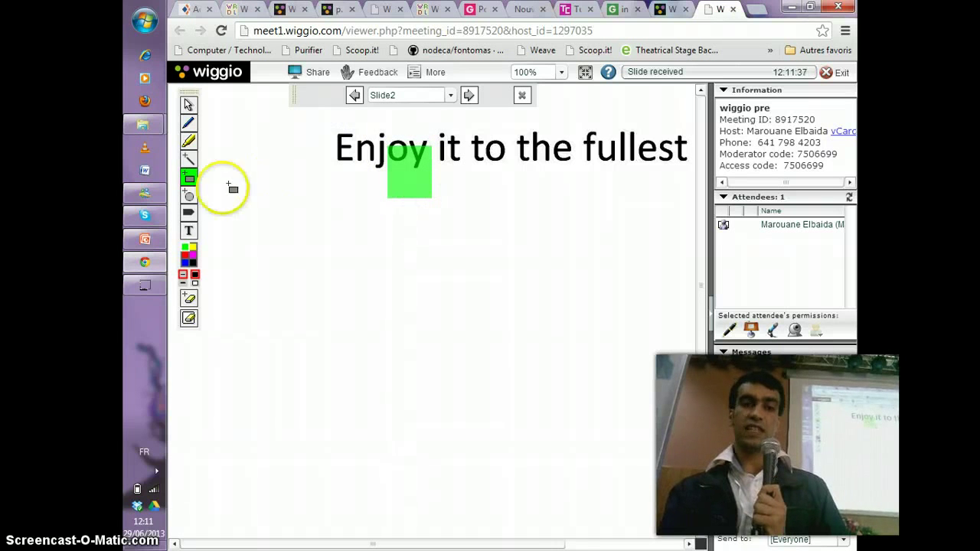
- Place a green arrow marker in the blank area of Slide2, below and to the left of its heading
click(188, 212)
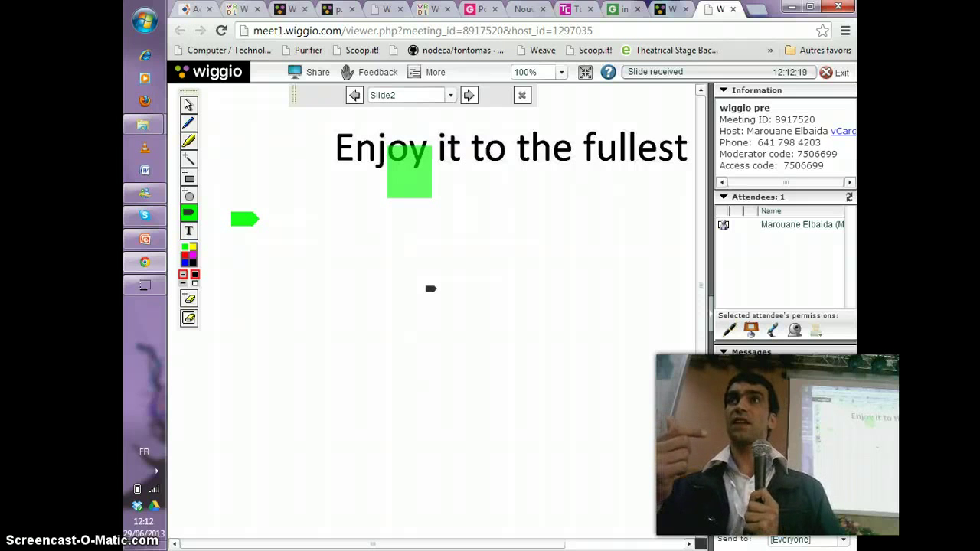
- Return to the Wiggio feed, start a new voice note and allow the blocked Java plug-in to run this time
click(678, 9)
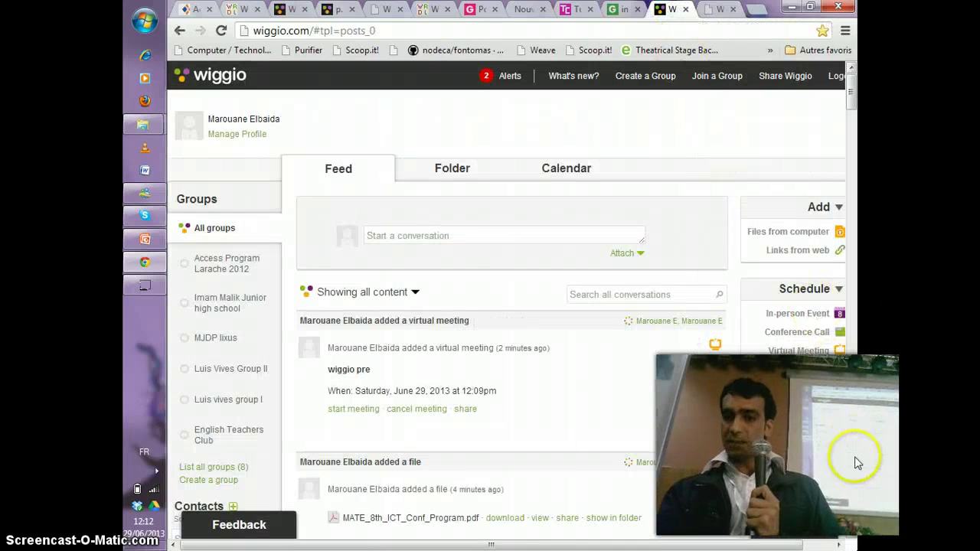
scroll(852, 536, down, 2)
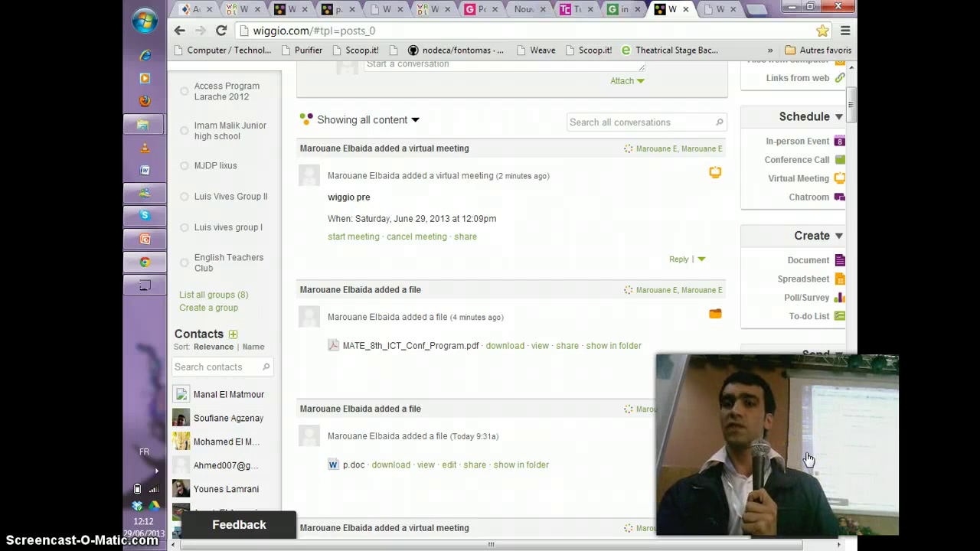
click(806, 438)
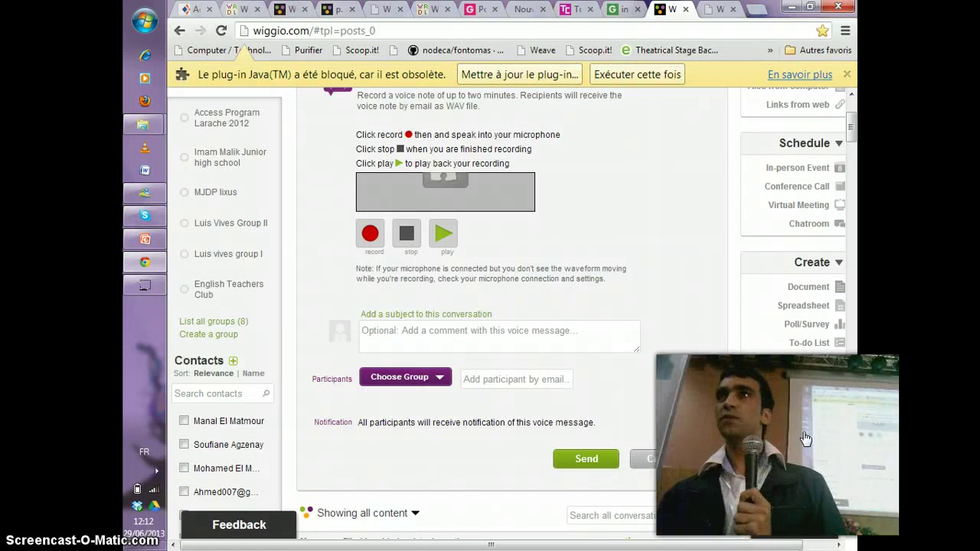
click(426, 234)
click(637, 74)
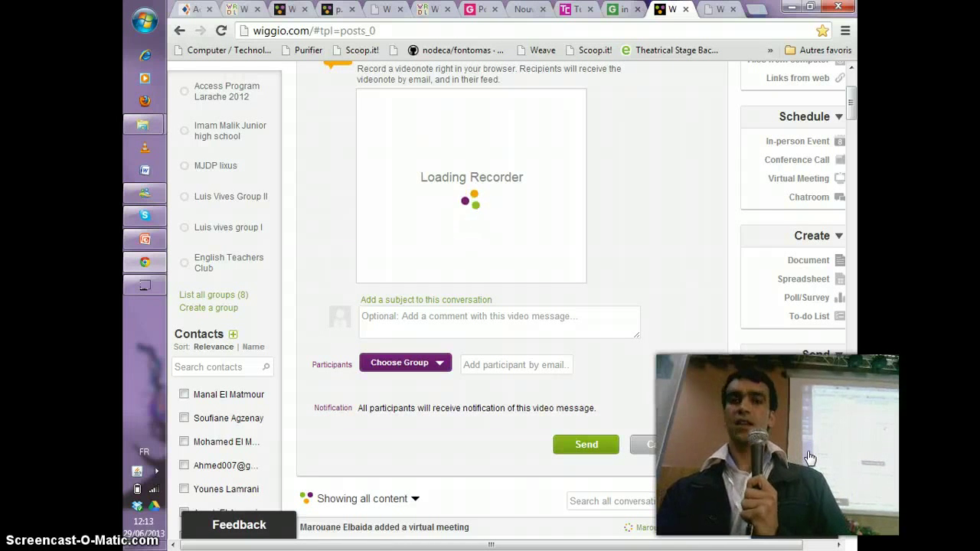
- Start a new video note and begin recording it with the in-browser recorder
click(692, 320)
click(507, 188)
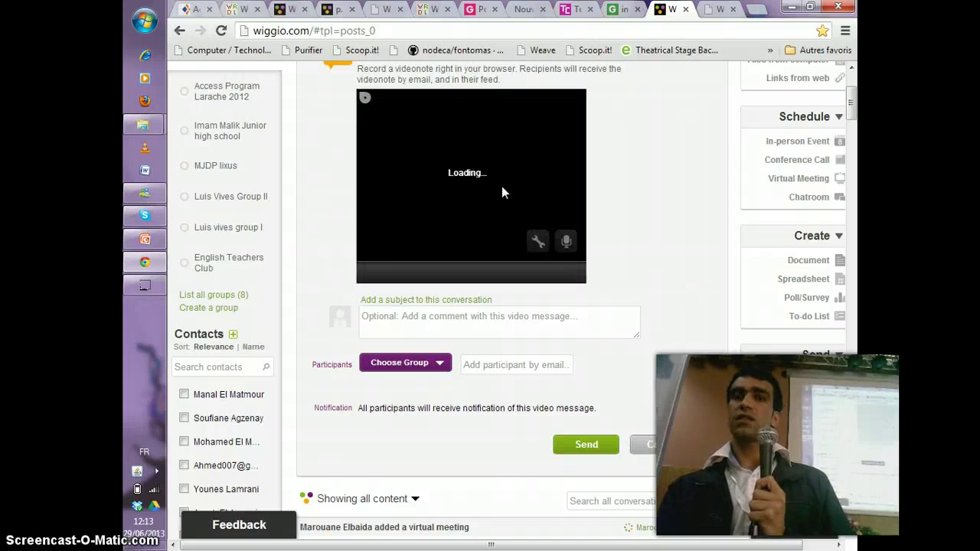
click(483, 201)
click(456, 223)
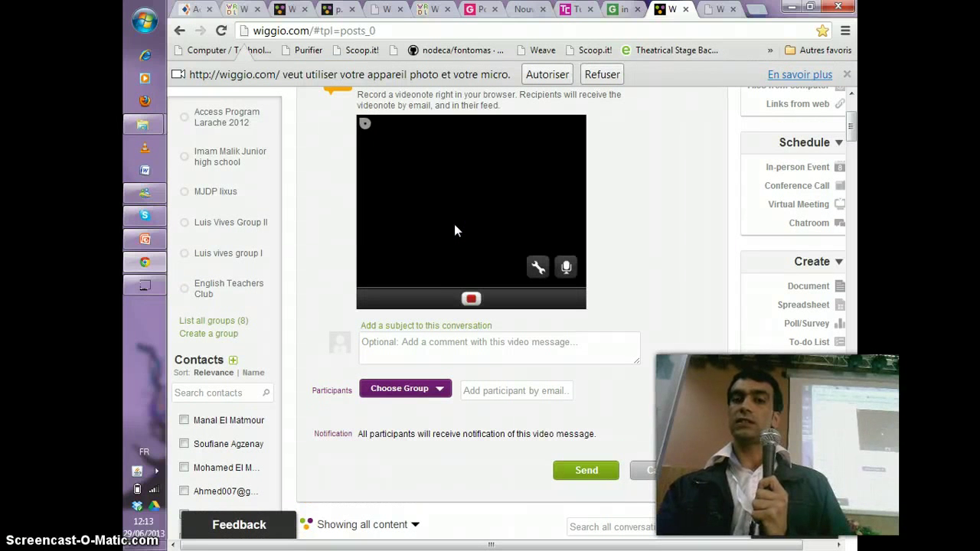
click(459, 256)
click(471, 300)
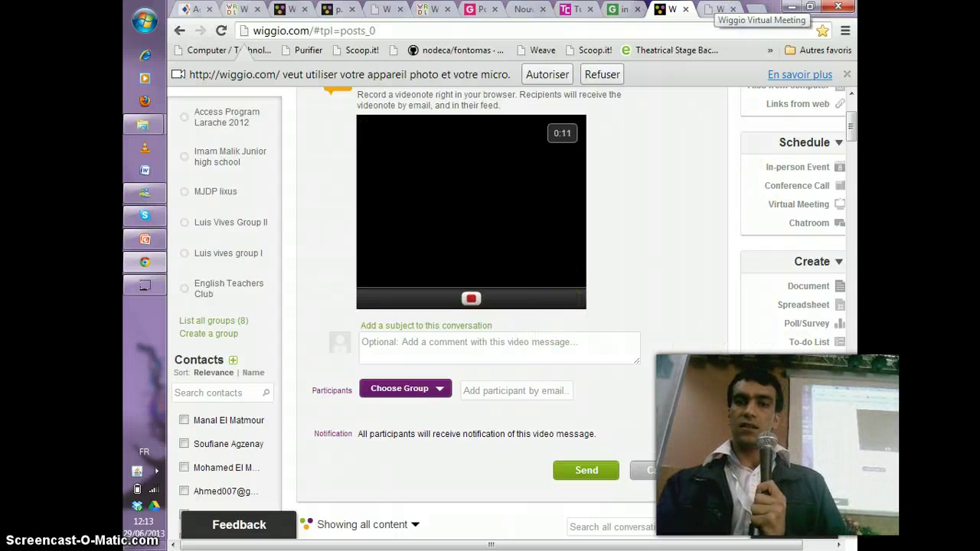
- Switch to the Educational web tools Agadir presentation in PowerPoint
click(146, 240)
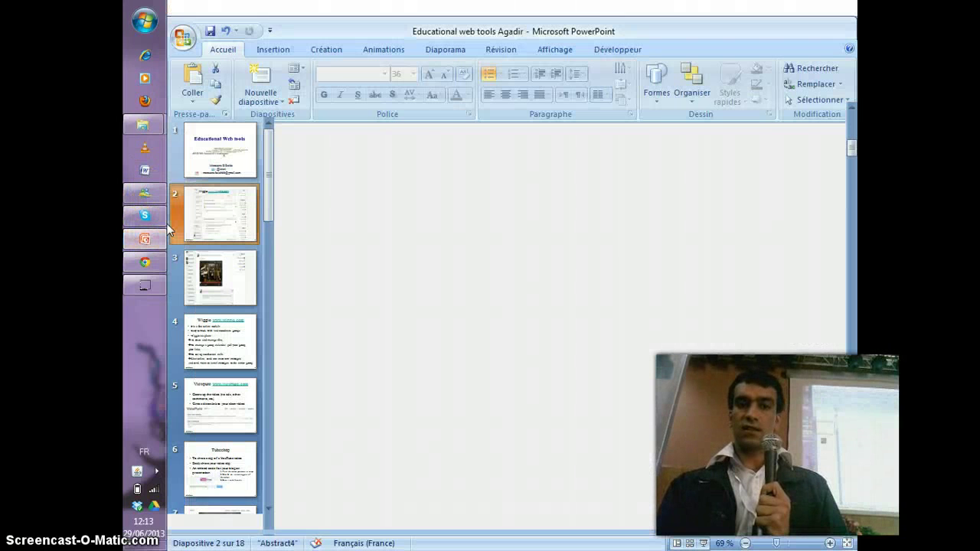